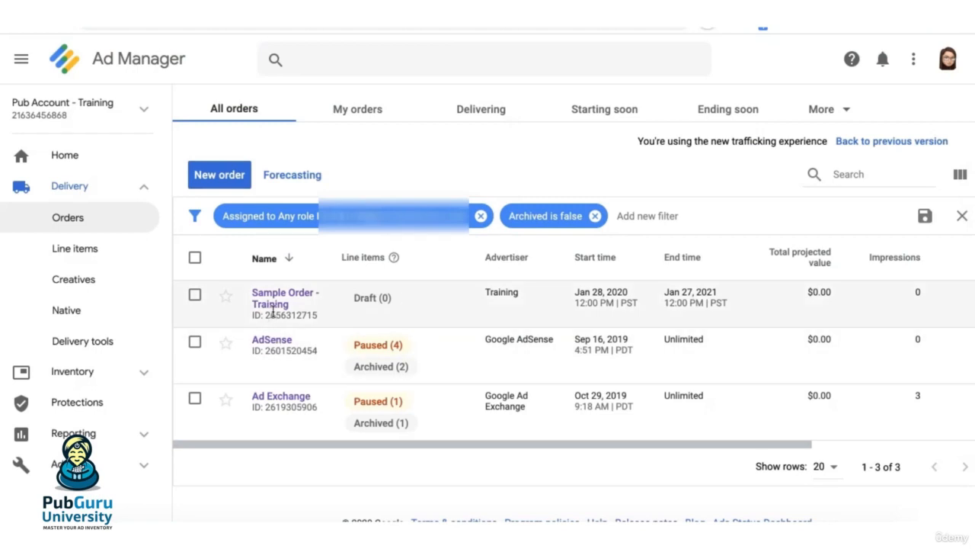
# Step: Open the Sample Order - Training order and start a new line item named appnexus_Ad1_top_us_desktop
pyautogui.click(283, 312)
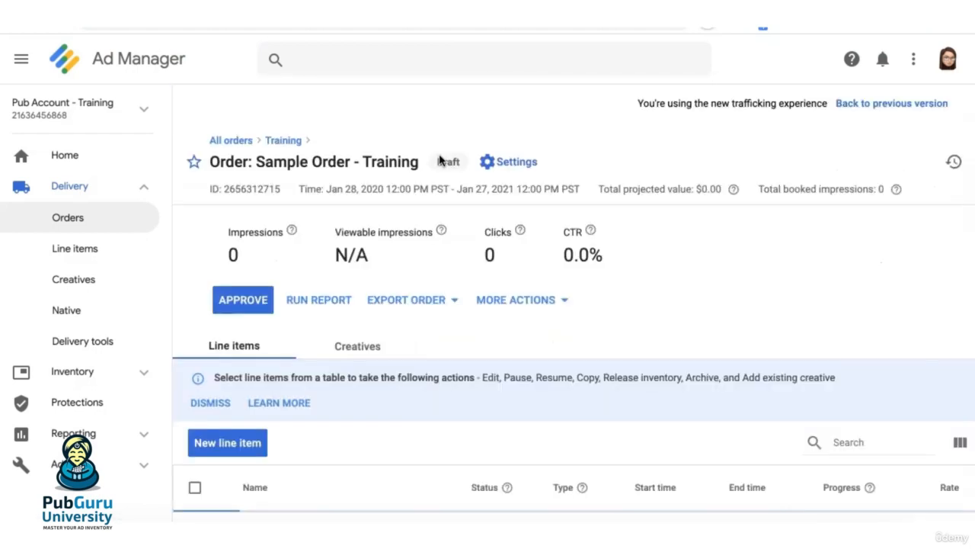
pyautogui.click(239, 444)
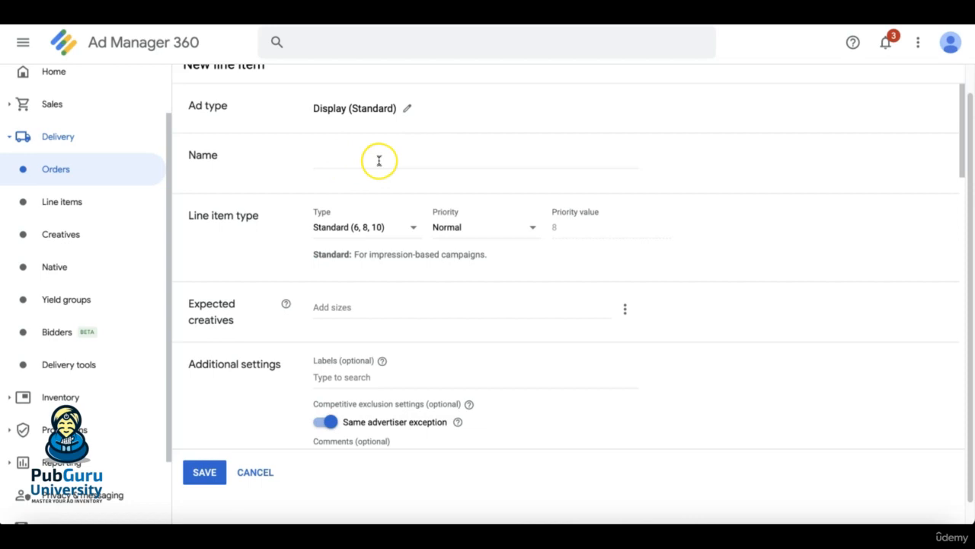
pyautogui.click(379, 161)
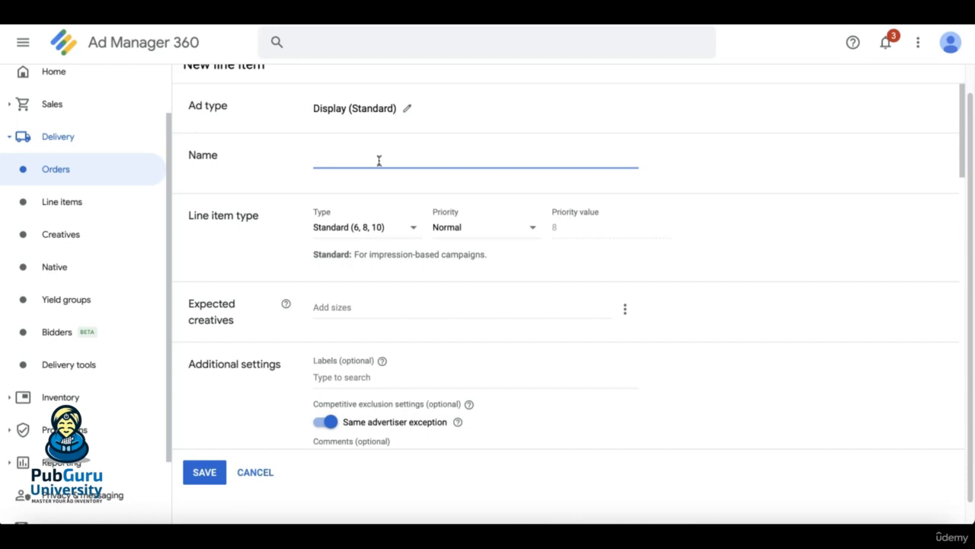
pyautogui.write('appnexus_Ad1_top_us_desktop')
pyautogui.click(349, 159)
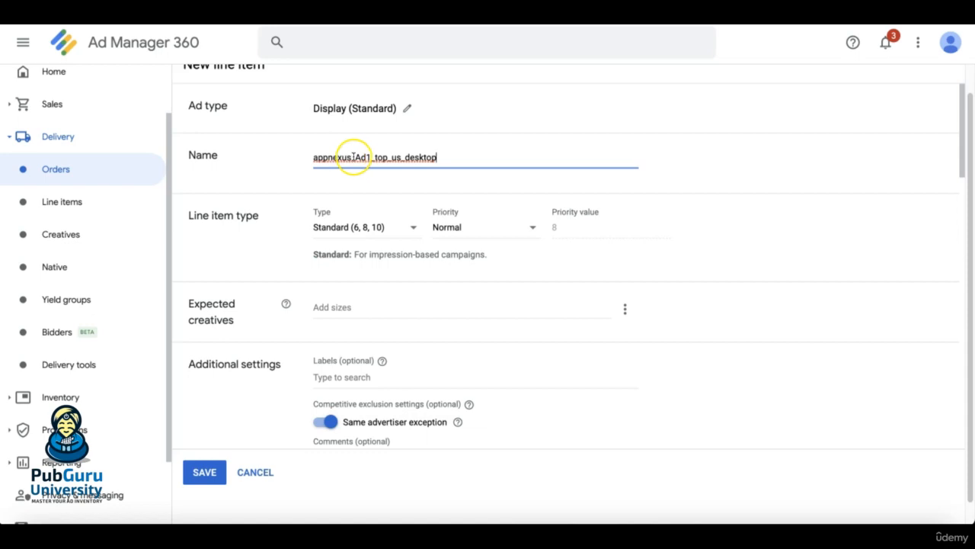
pyautogui.doubleClick(353, 157)
pyautogui.click(372, 180)
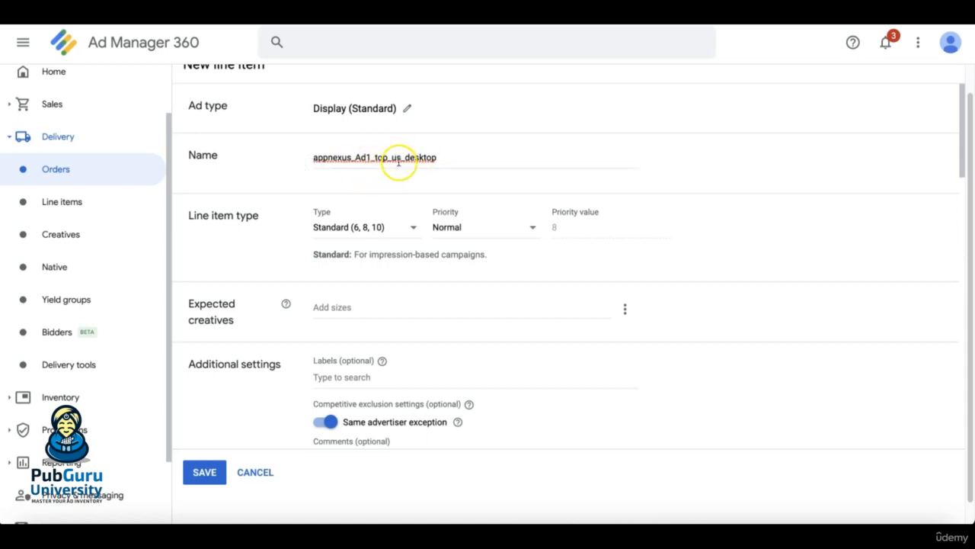
pyautogui.click(374, 174)
# Step: Set the line item type to Price priority (12)
pyautogui.click(356, 233)
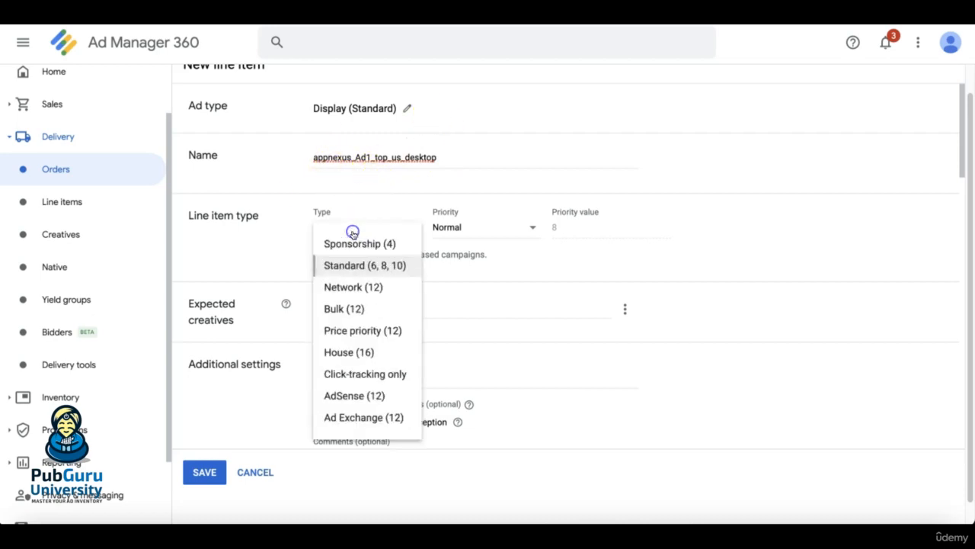
pyautogui.click(343, 329)
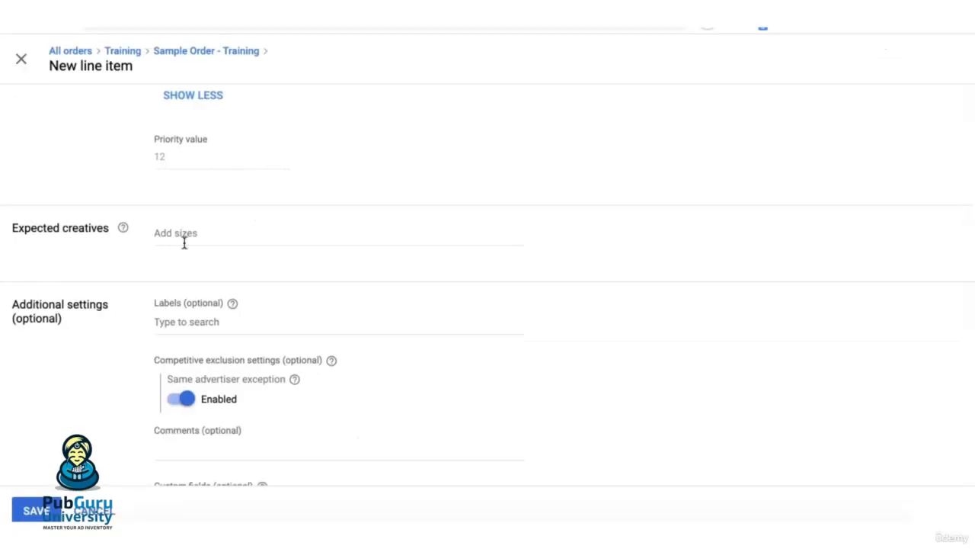
# Step: Look through the sizes available for the line item's expected creatives
pyautogui.click(183, 241)
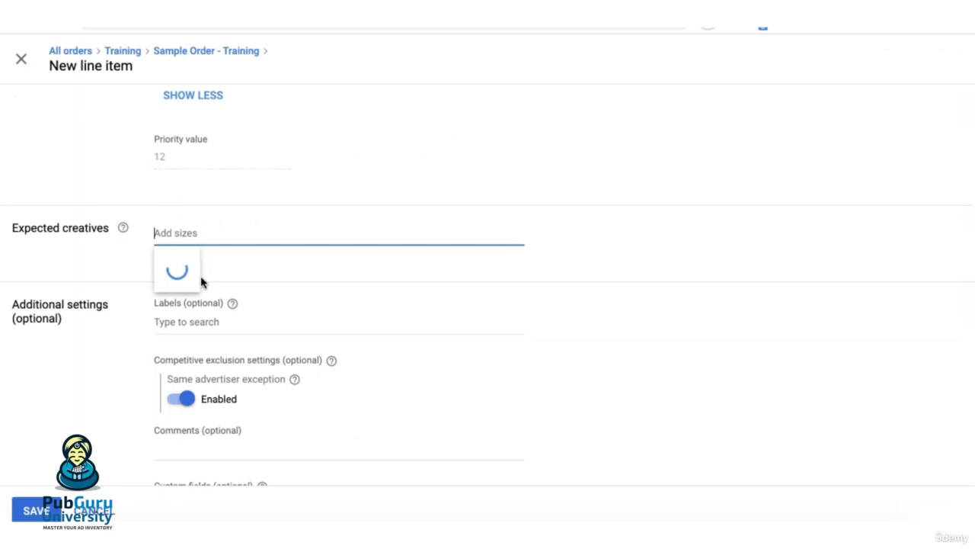
pyautogui.click(280, 272)
pyautogui.click(268, 236)
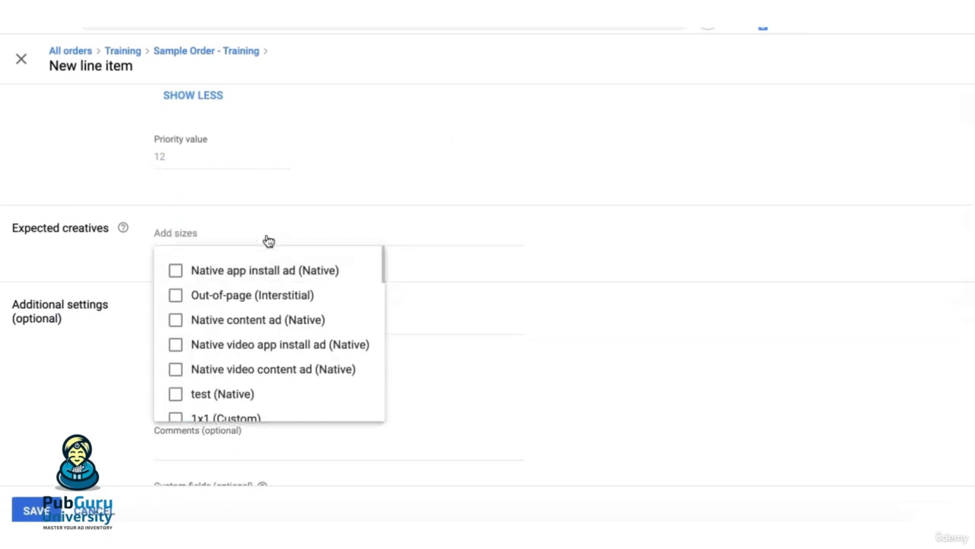
pyautogui.click(528, 270)
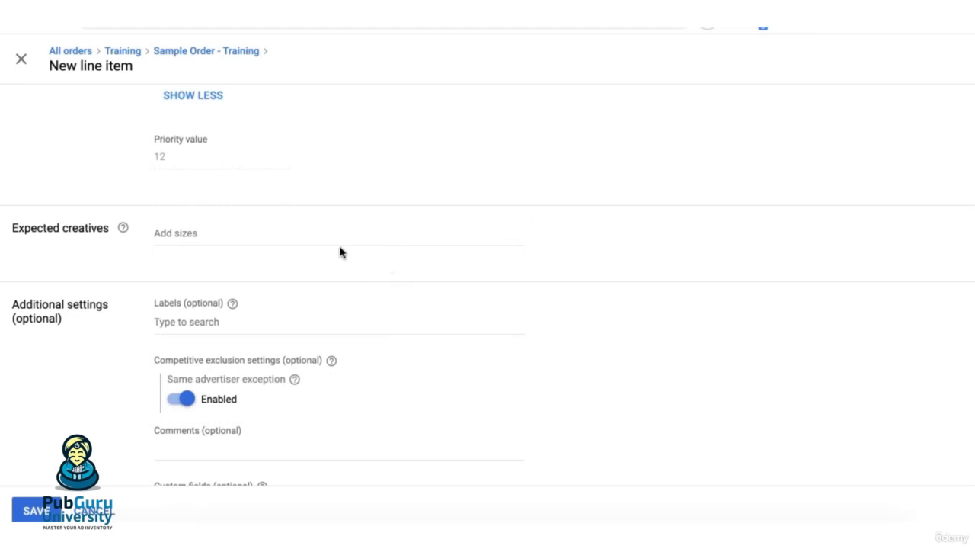
pyautogui.scroll(-2, 210, 157)
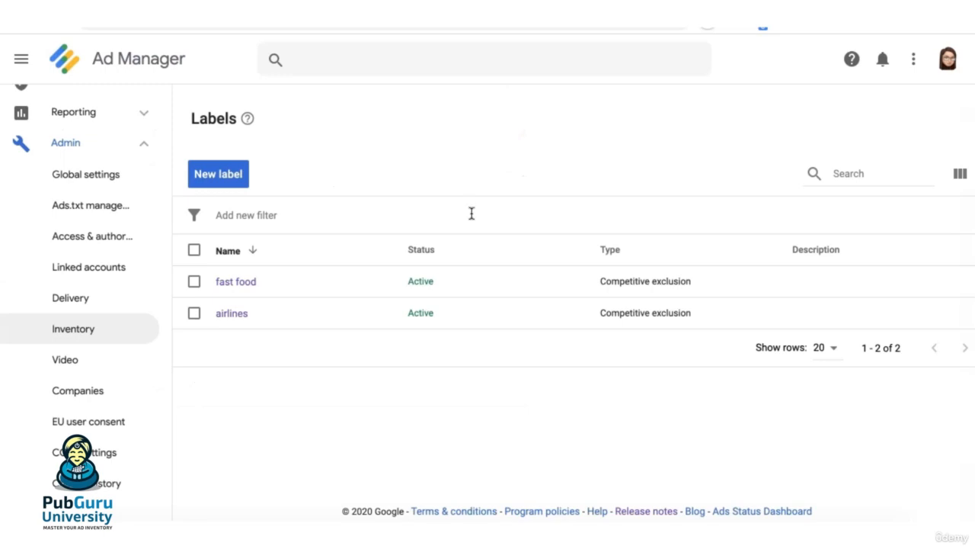
# Step: Read the explanations of the four label types in a new label form and examine the existing airlines label
pyautogui.click(198, 180)
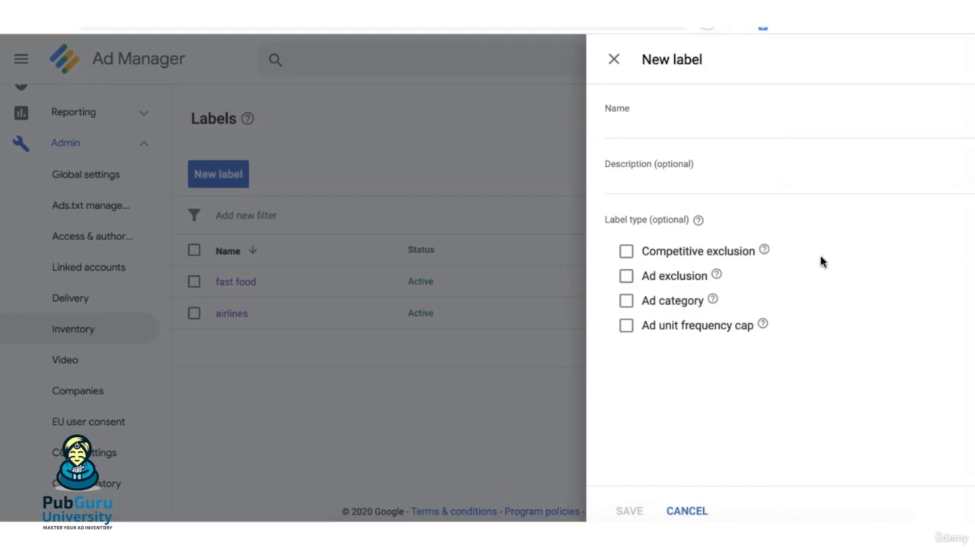
pyautogui.moveTo(765, 255)
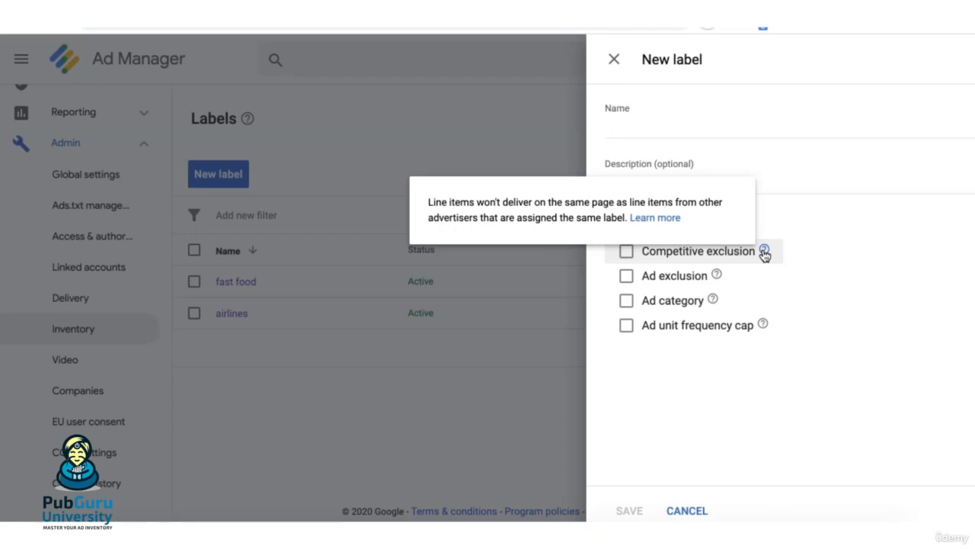
pyautogui.moveTo(717, 276)
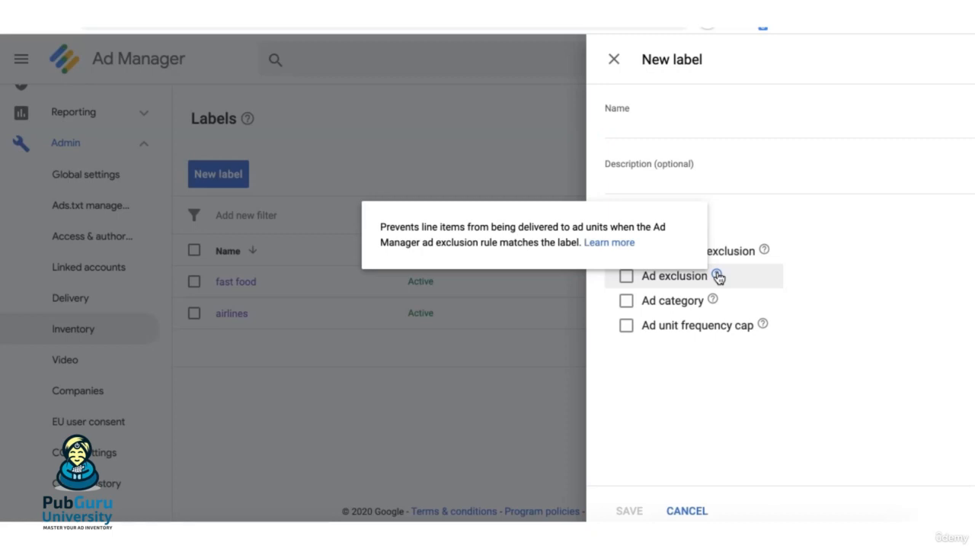
pyautogui.moveTo(715, 302)
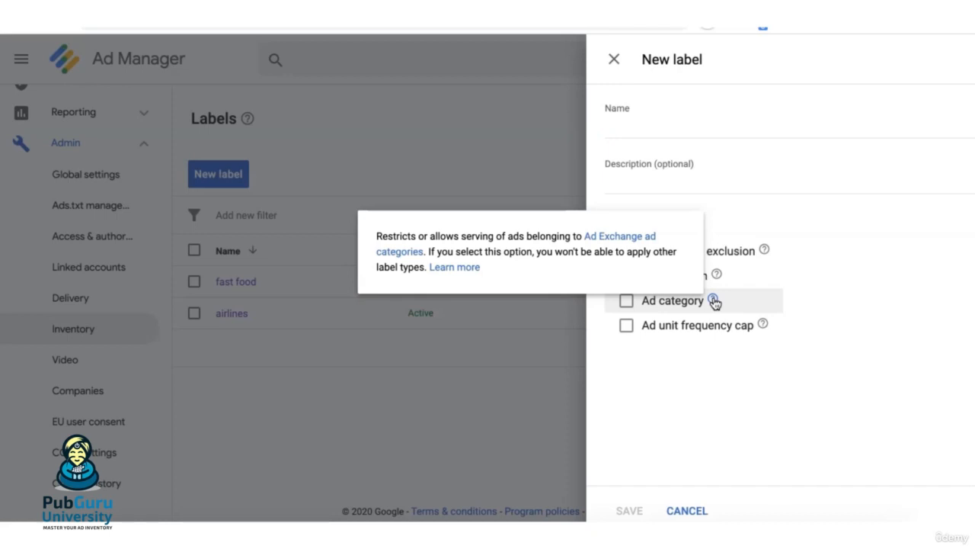
pyautogui.moveTo(764, 328)
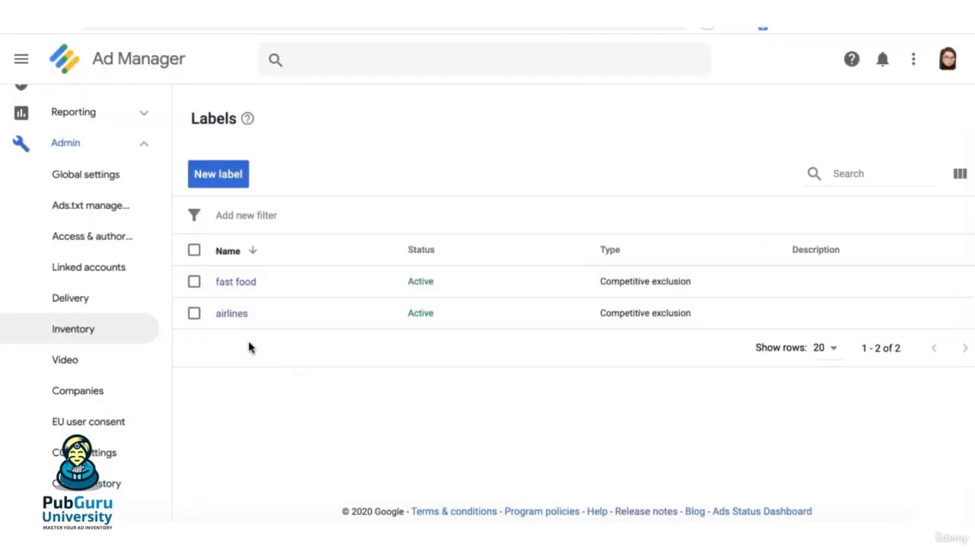
pyautogui.click(232, 314)
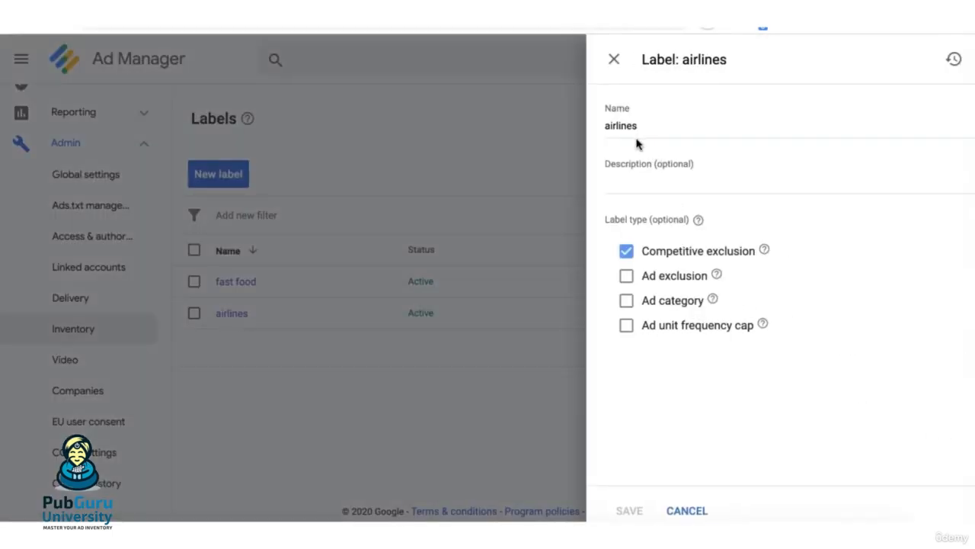
pyautogui.moveTo(657, 128); pyautogui.dragTo(570, 129)
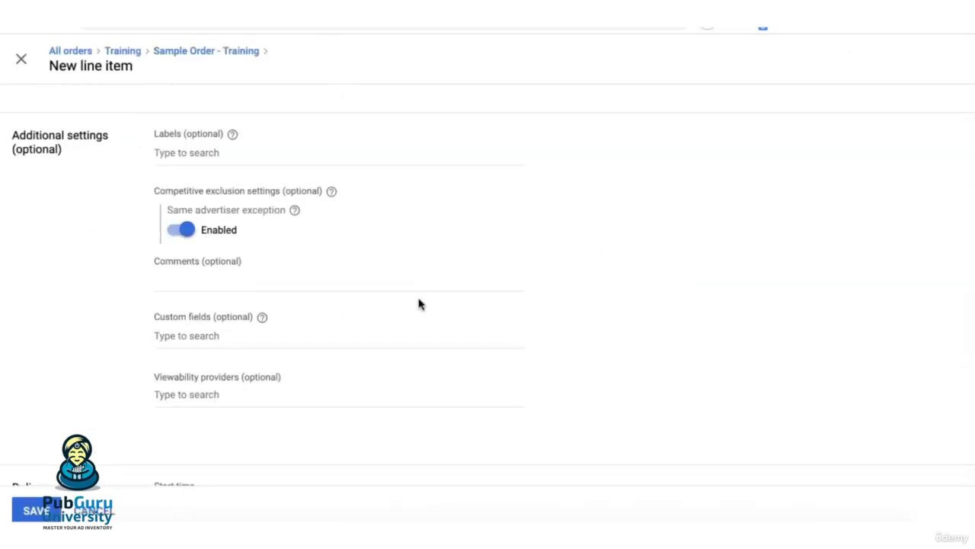
# Step: Assign the airlines label to the new line item in its additional settings
pyautogui.click(206, 152)
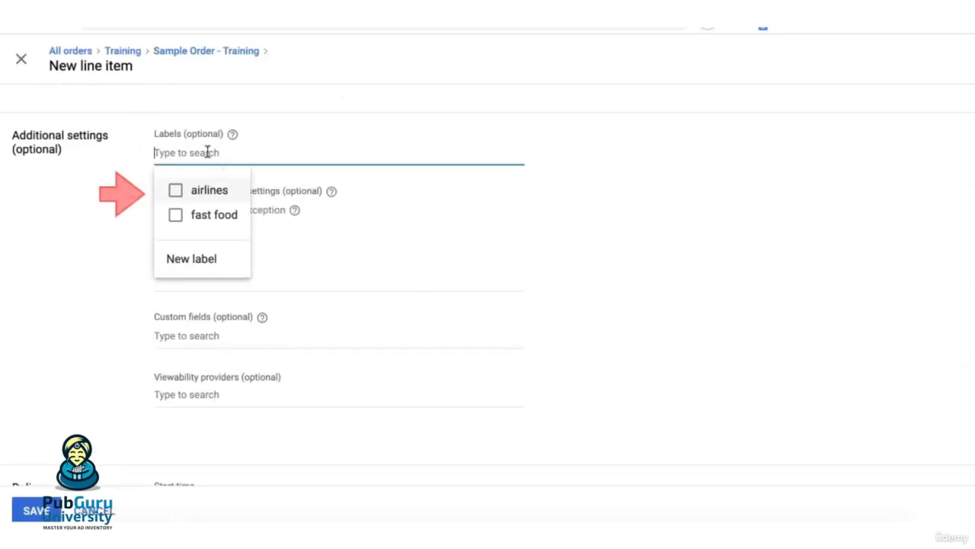
pyautogui.click(176, 190)
pyautogui.click(516, 266)
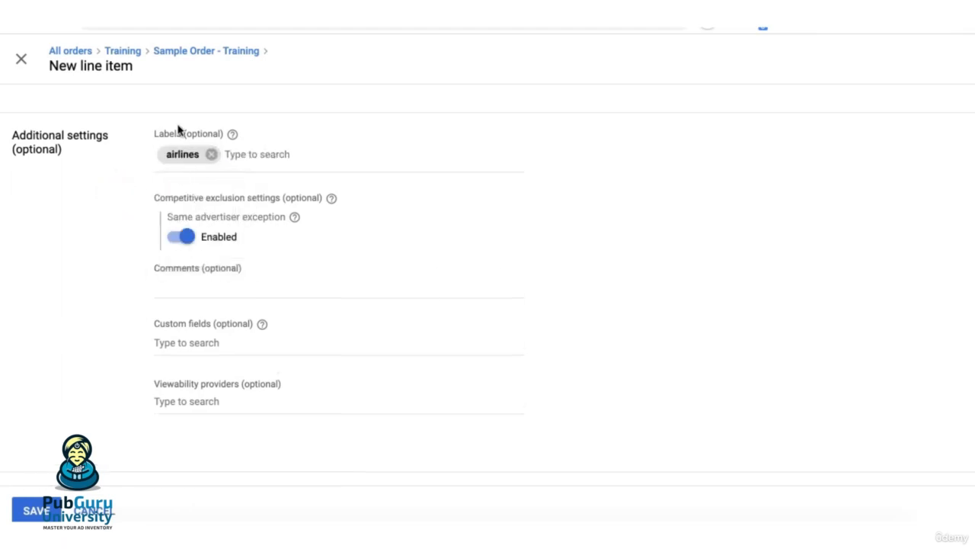
# Step: Disable the same advertiser exception in the line item's competitive exclusion settings
pyautogui.scroll(5, 582, 258)
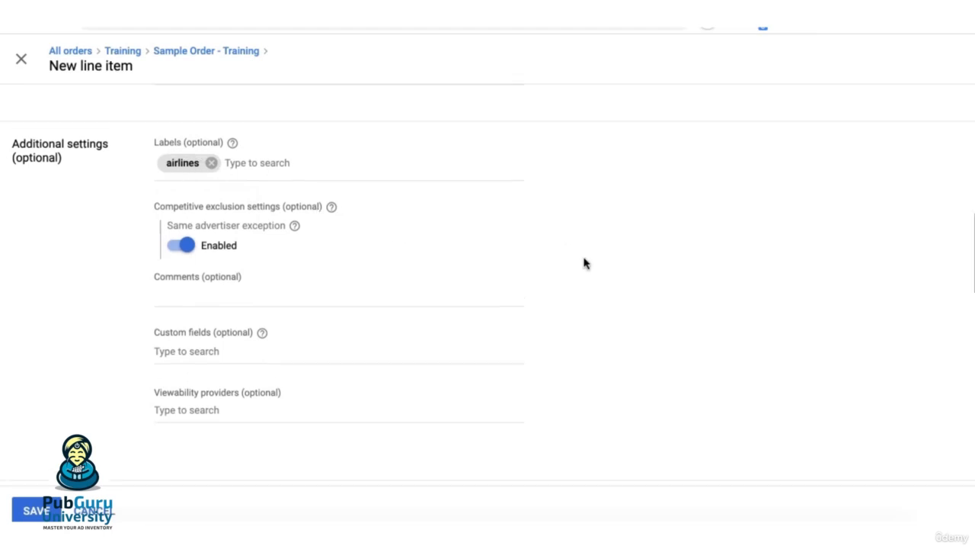
pyautogui.scroll(-4, 583, 264)
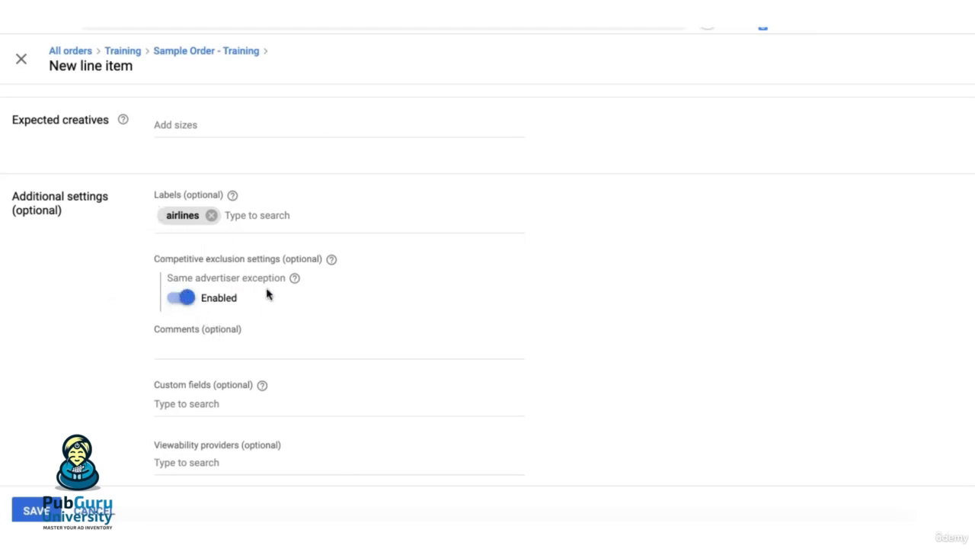
pyautogui.click(184, 301)
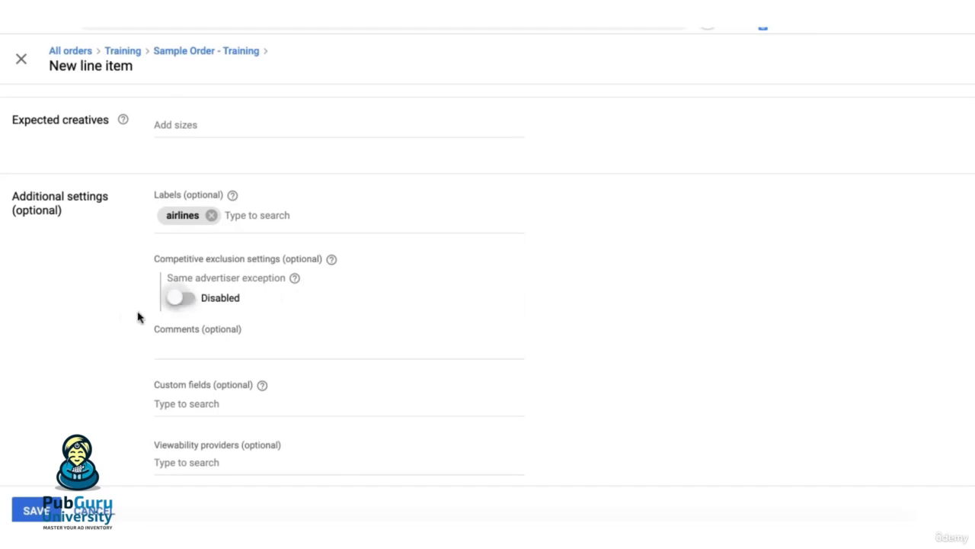
# Step: Set the line item's delivery to start Immediately and its end time to Unlimited
pyautogui.scroll(-5, 114, 244)
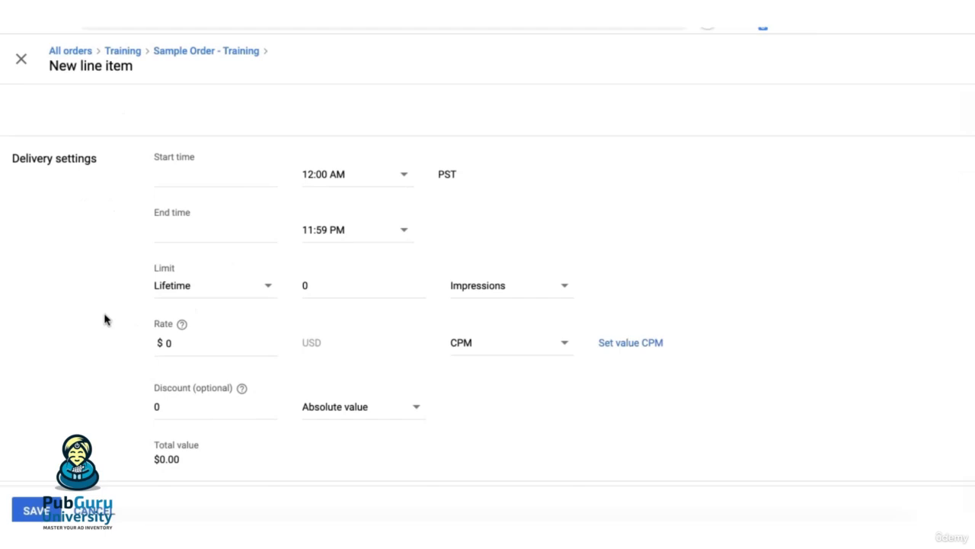
pyautogui.scroll(-1, 105, 320)
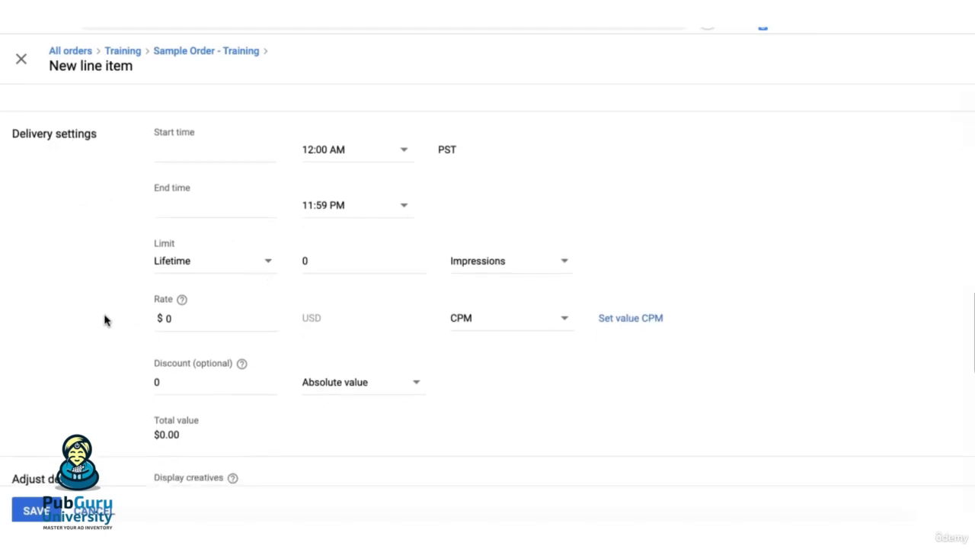
pyautogui.click(218, 141)
pyautogui.click(215, 199)
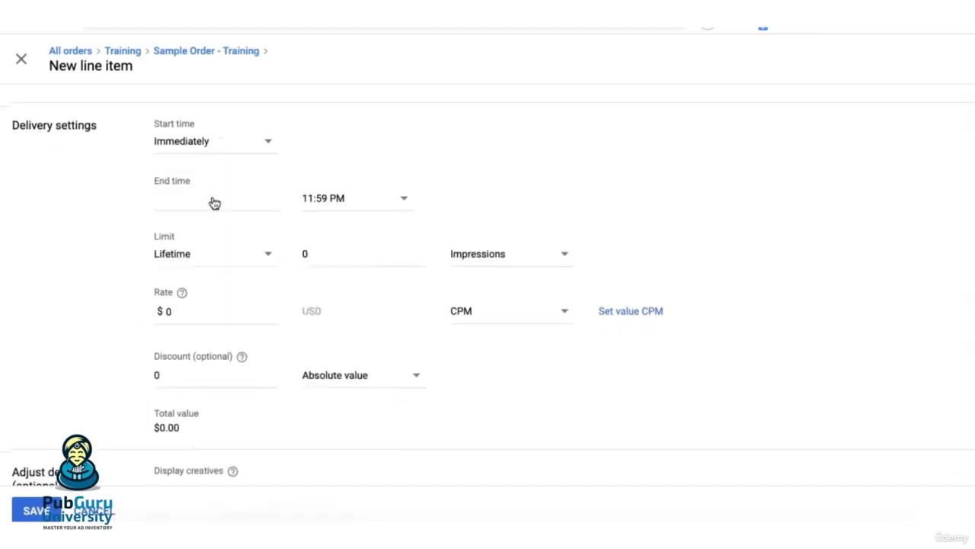
pyautogui.click(211, 198)
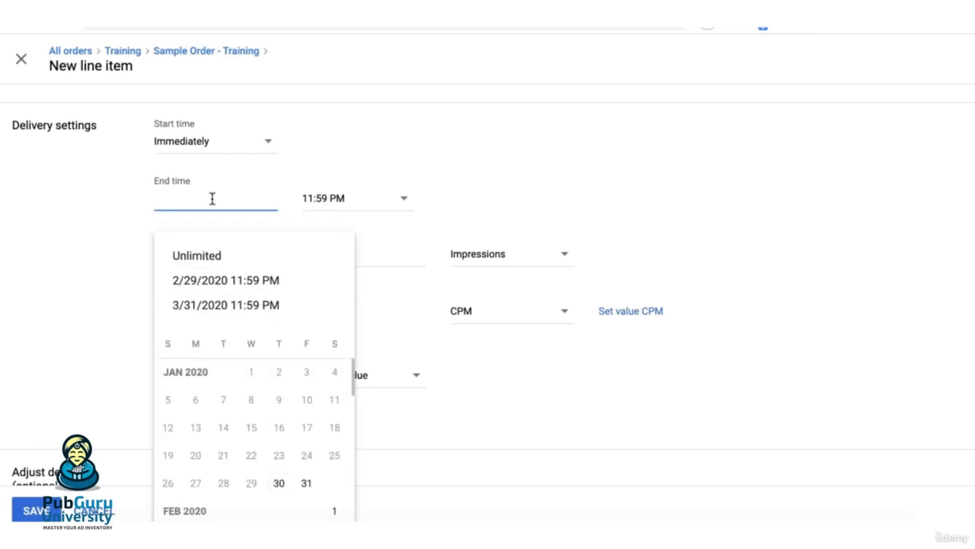
pyautogui.click(213, 261)
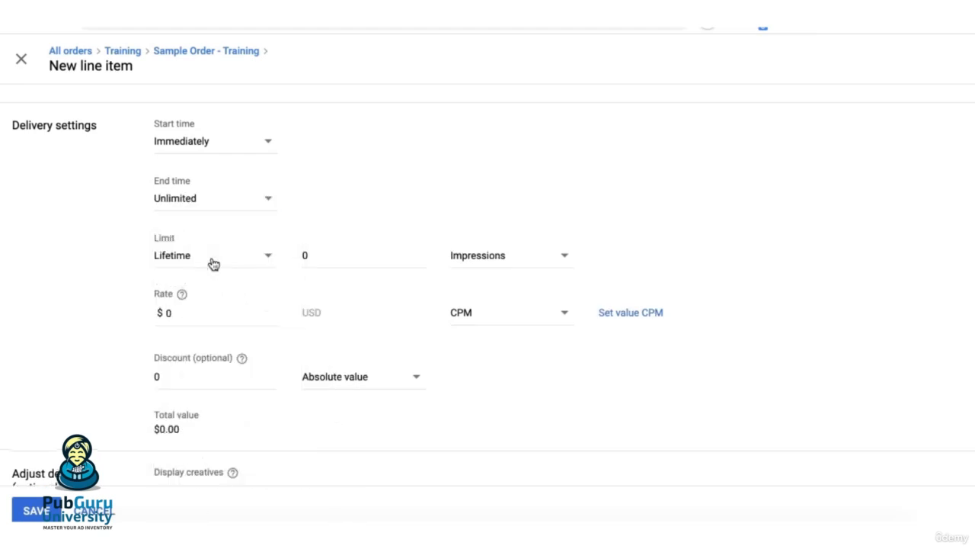
# Step: Set the line item's delivery limit to 20,000 impressions daily
pyautogui.click(214, 264)
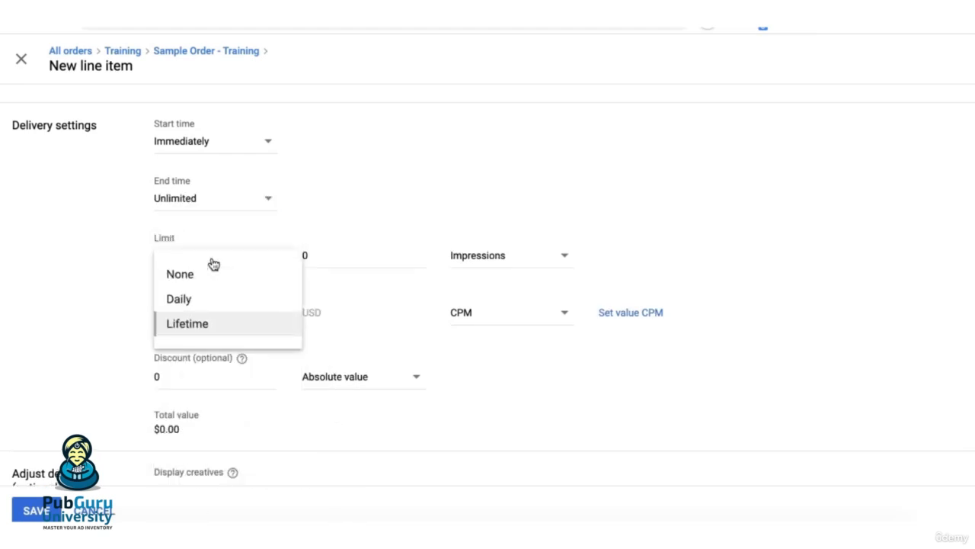
pyautogui.click(227, 308)
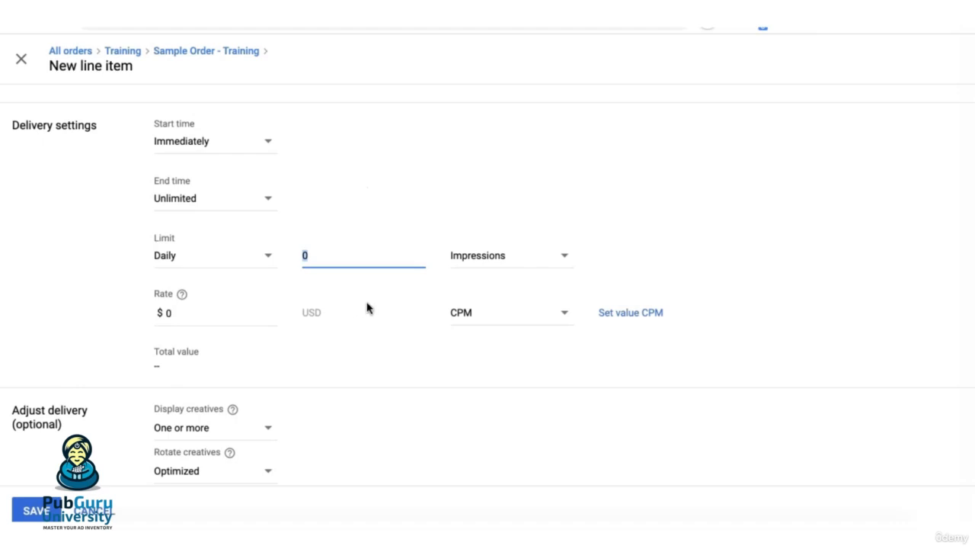
pyautogui.write('20000')
pyautogui.click(752, 231)
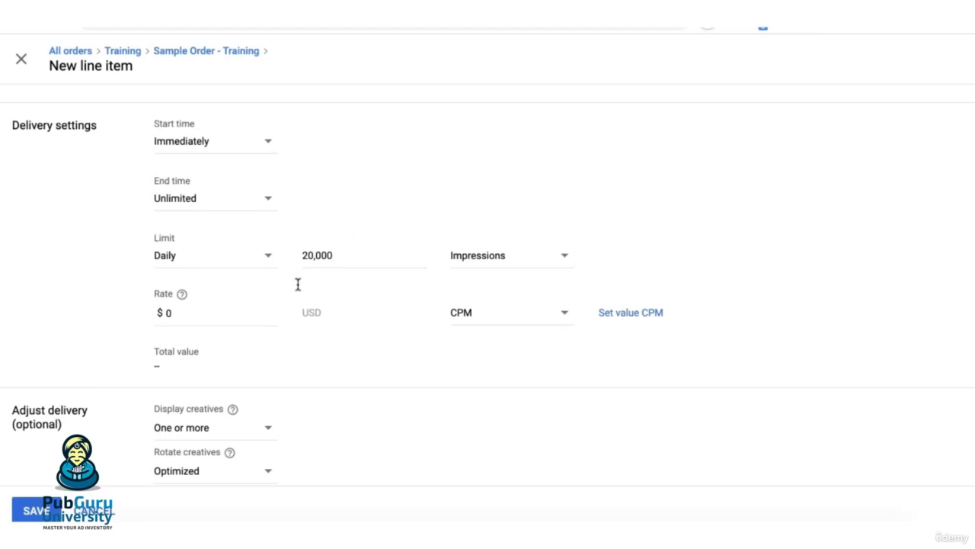
# Step: Set the delivery limit to None and select the CPM rate value for editing
pyautogui.click(214, 262)
pyautogui.click(214, 276)
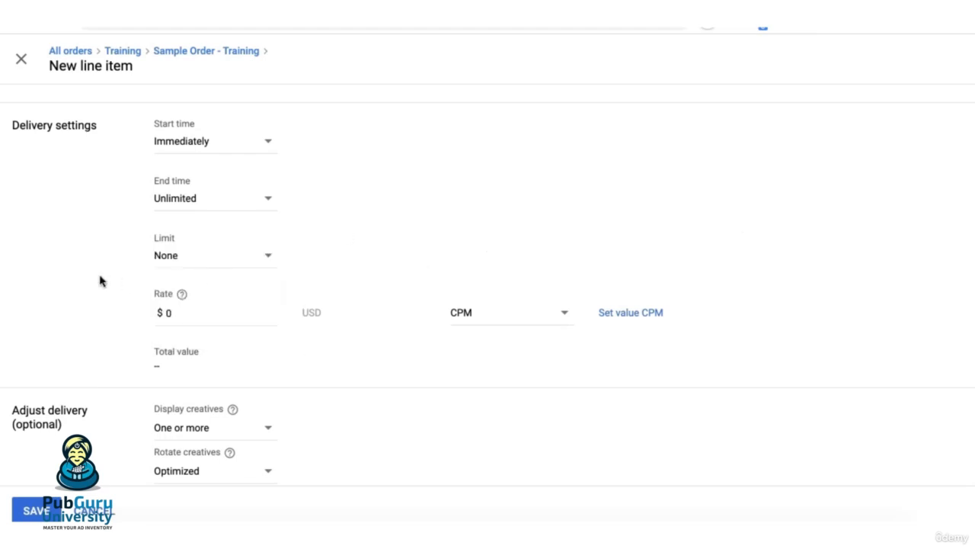
pyautogui.scroll(-1, 90, 331)
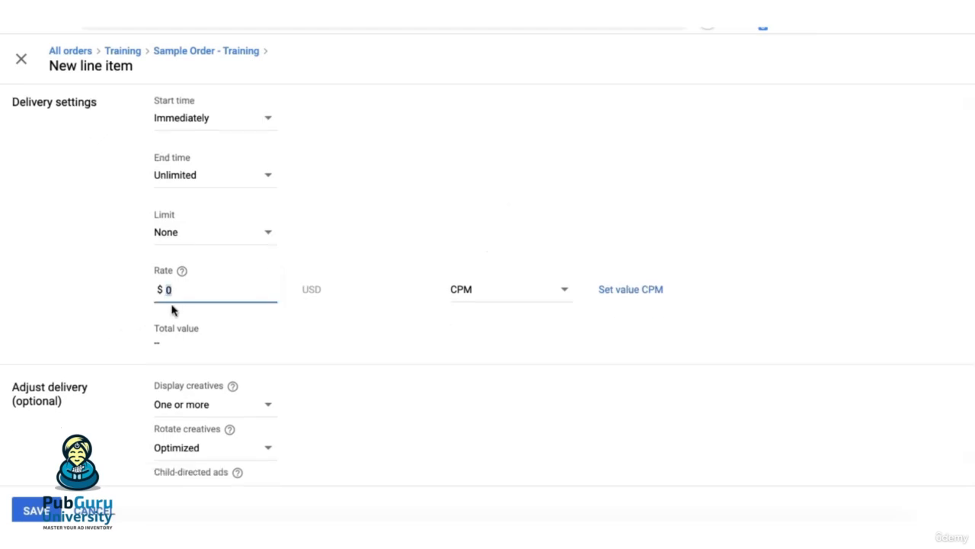
pyautogui.click(194, 290)
pyautogui.doubleClick(191, 287)
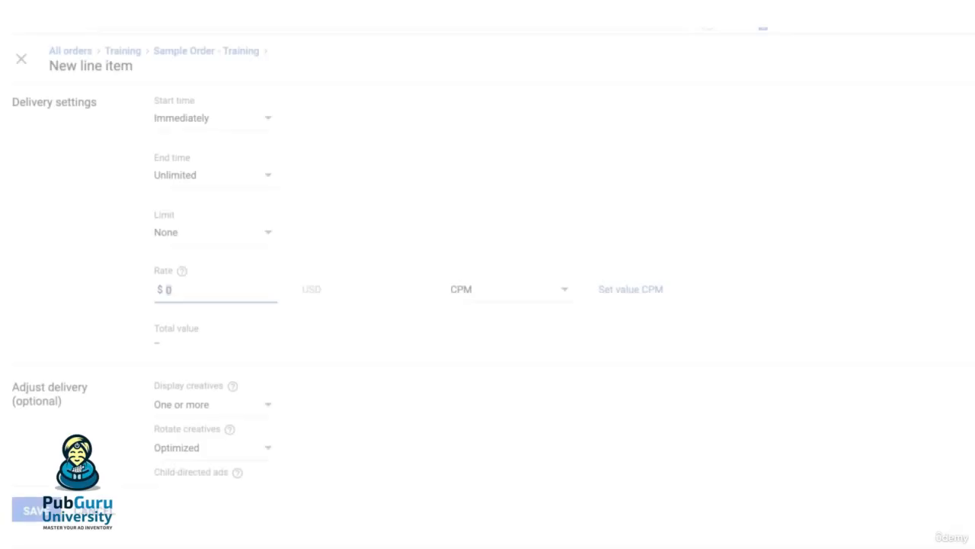
pyautogui.scroll(-4, 124, 287)
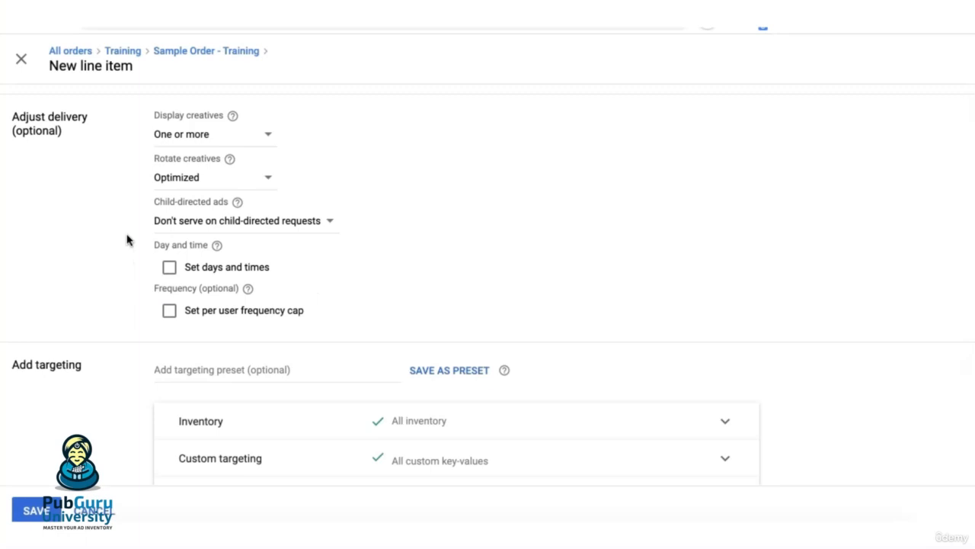
# Step: Enable set days and times using the user's time zone, repeating Monday through Friday
pyautogui.moveTo(234, 120)
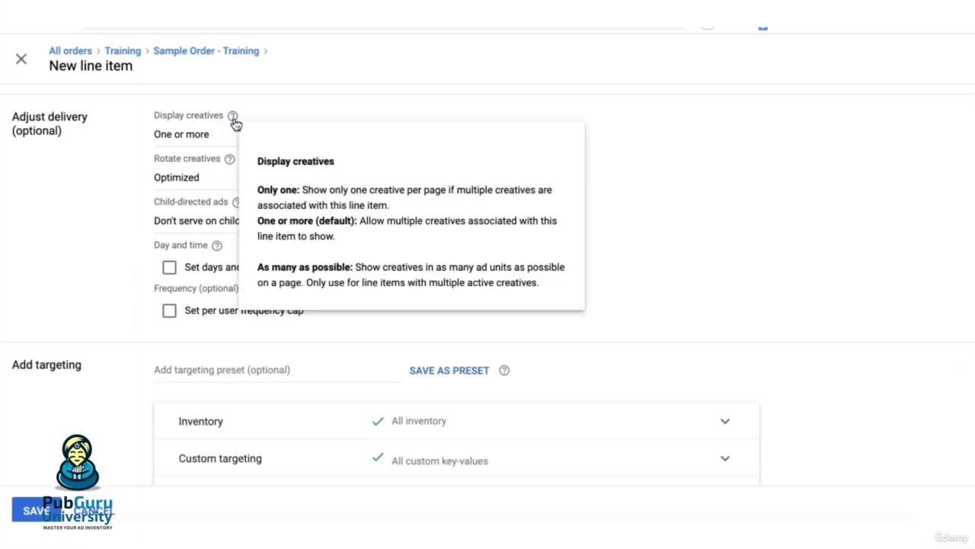
pyautogui.moveTo(231, 165)
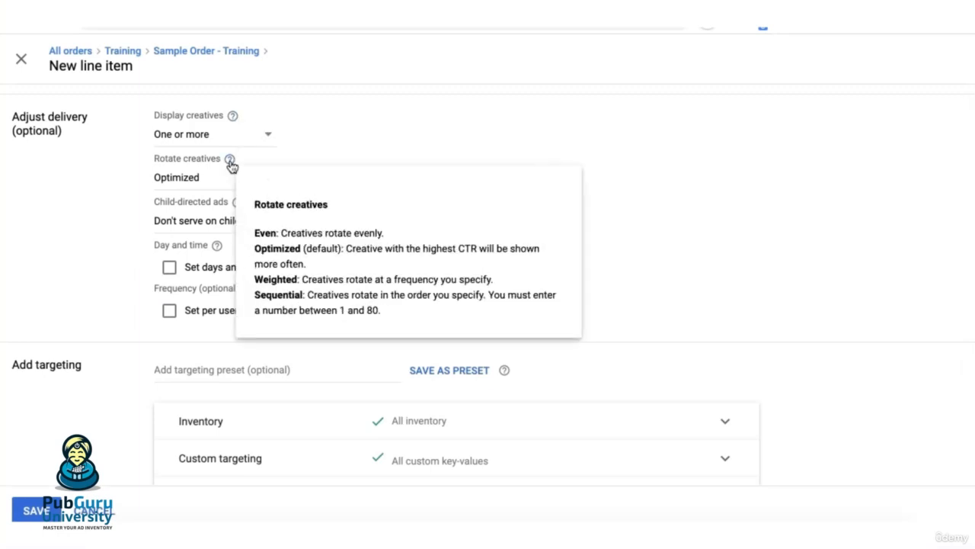
pyautogui.moveTo(239, 207)
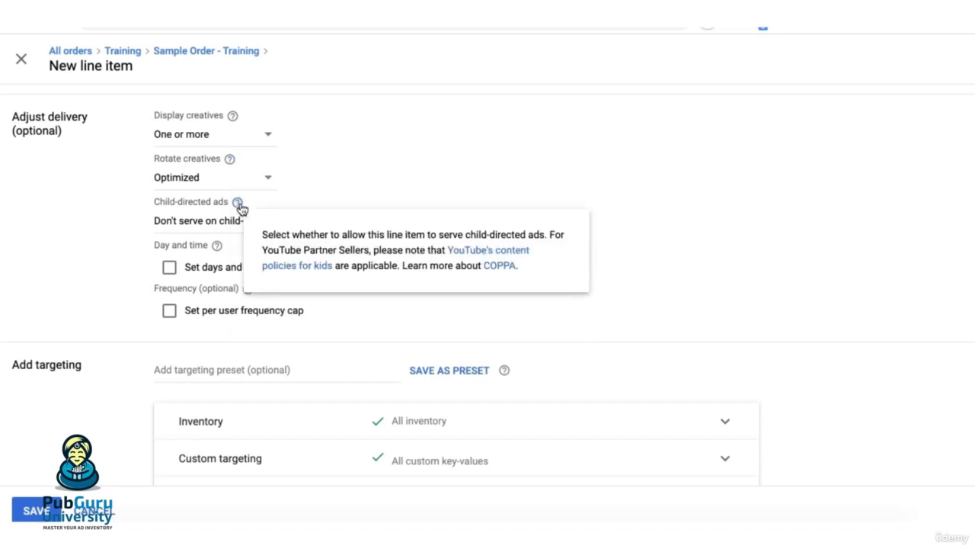
pyautogui.click(169, 266)
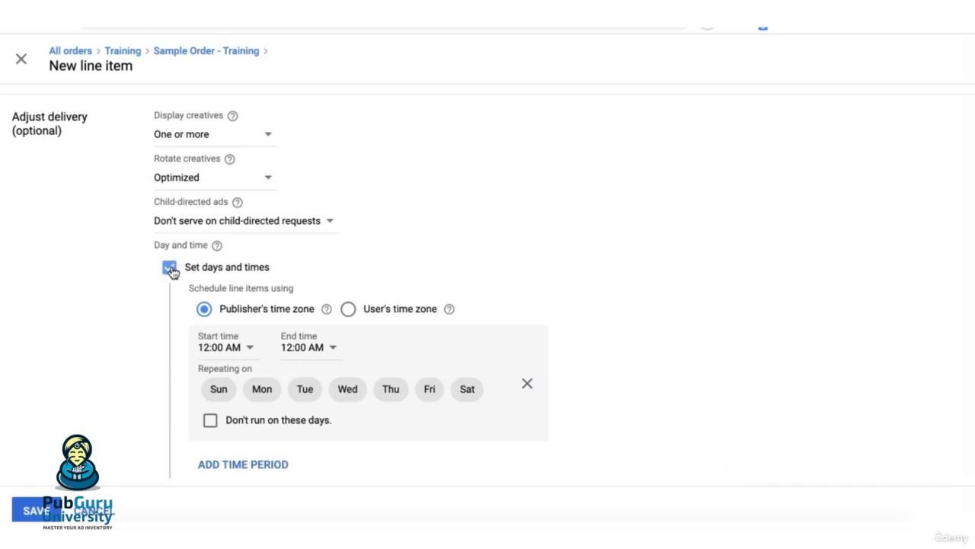
pyautogui.scroll(-1, 174, 342)
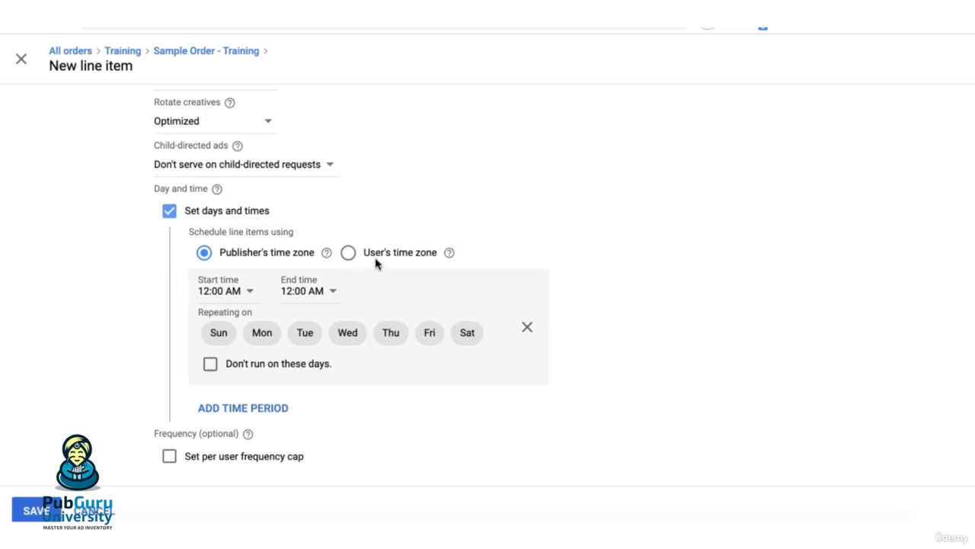
pyautogui.click(348, 254)
pyautogui.click(261, 332)
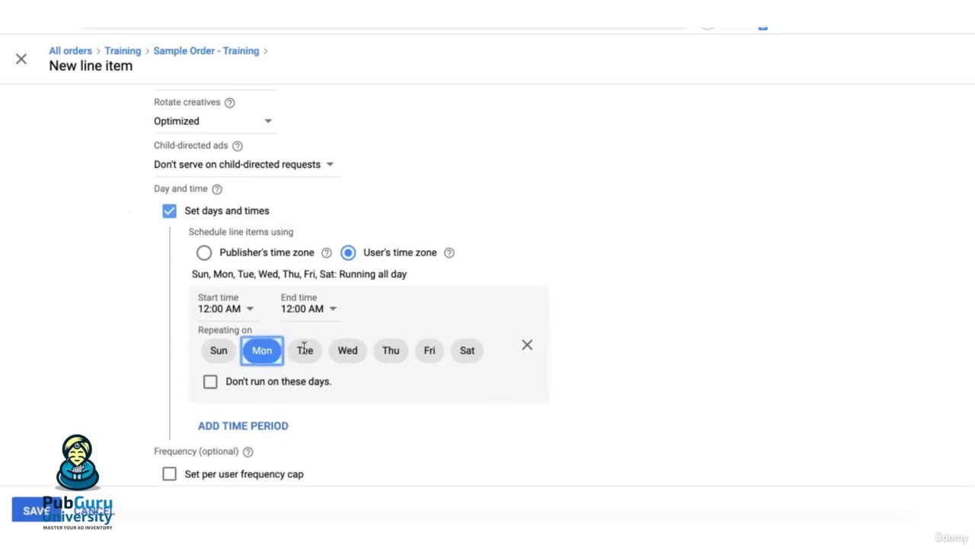
pyautogui.click(305, 351)
pyautogui.click(348, 350)
pyautogui.click(390, 350)
pyautogui.click(429, 350)
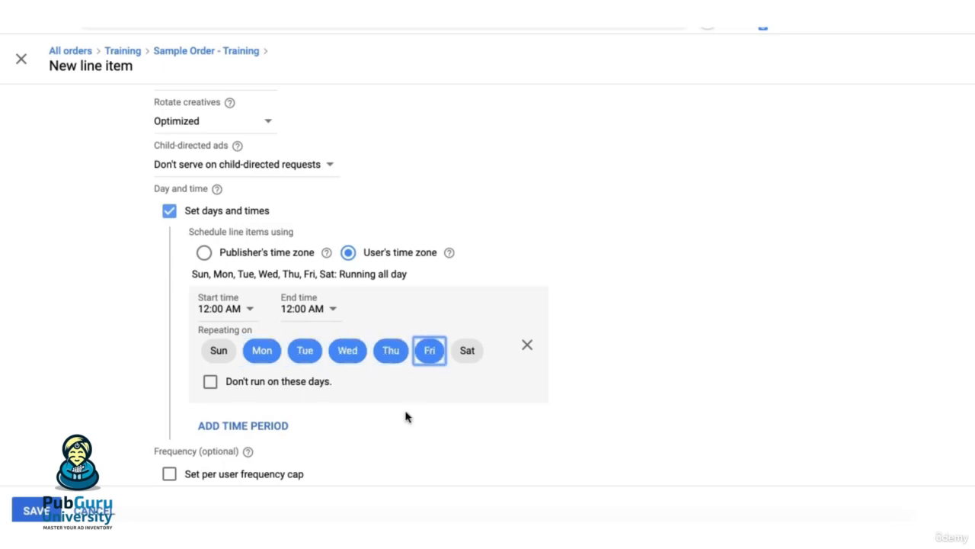
# Step: Set the weekday delivery period to start at 1:00 AM and end at 10:00 PM
pyautogui.click(229, 311)
pyautogui.click(218, 160)
pyautogui.click(309, 311)
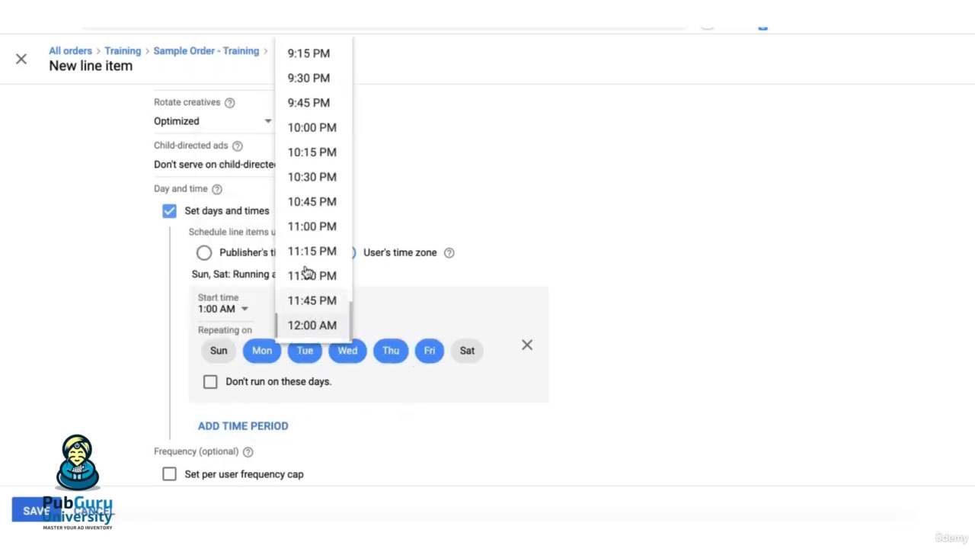
pyautogui.click(312, 127)
# Step: Turn off the day and time schedule and enable a per user frequency cap of 5 impressions per 2 hours
pyautogui.scroll(-2, 257, 342)
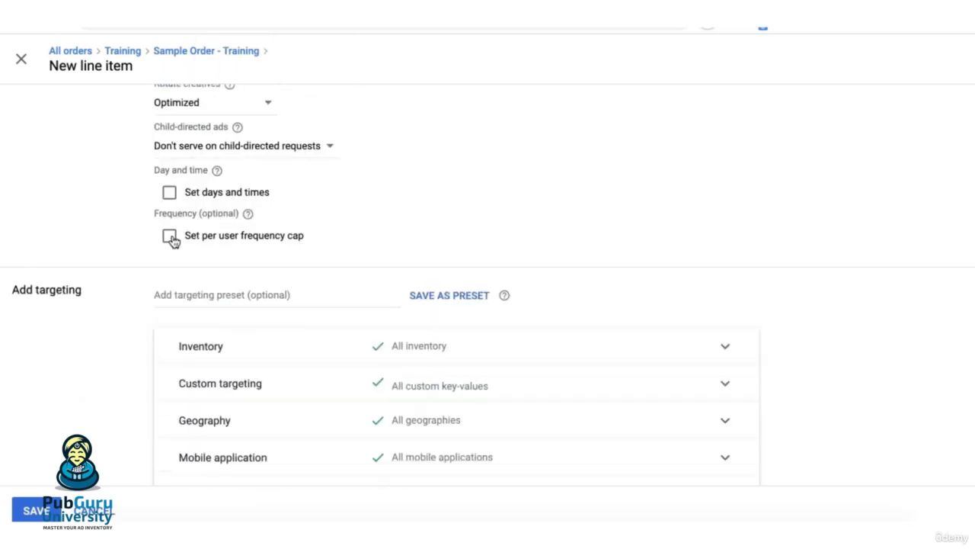
pyautogui.click(170, 236)
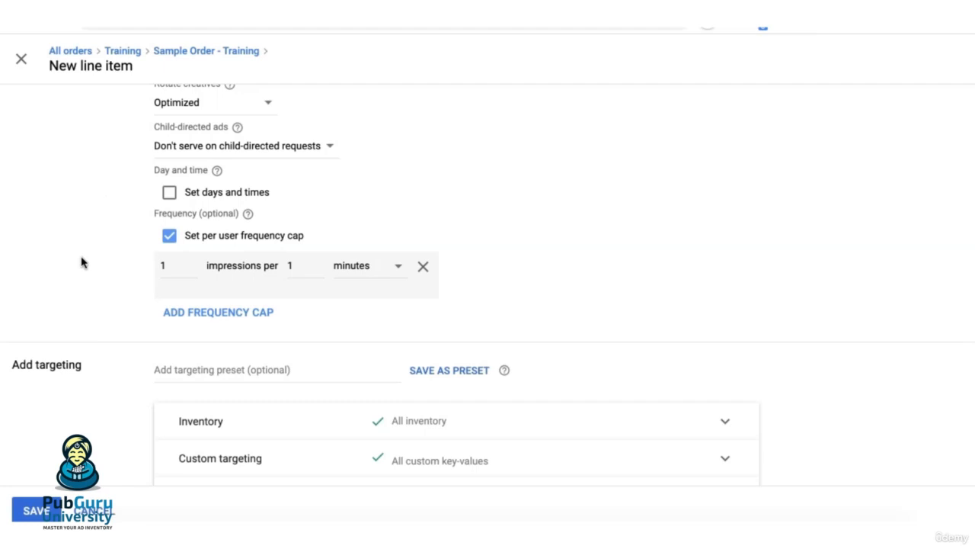
pyautogui.doubleClick(174, 266)
pyautogui.write('5')
pyautogui.doubleClick(300, 266)
pyautogui.write('2')
# Step: Add a second frequency cap of 20 impressions per 1 day
pyautogui.click(253, 315)
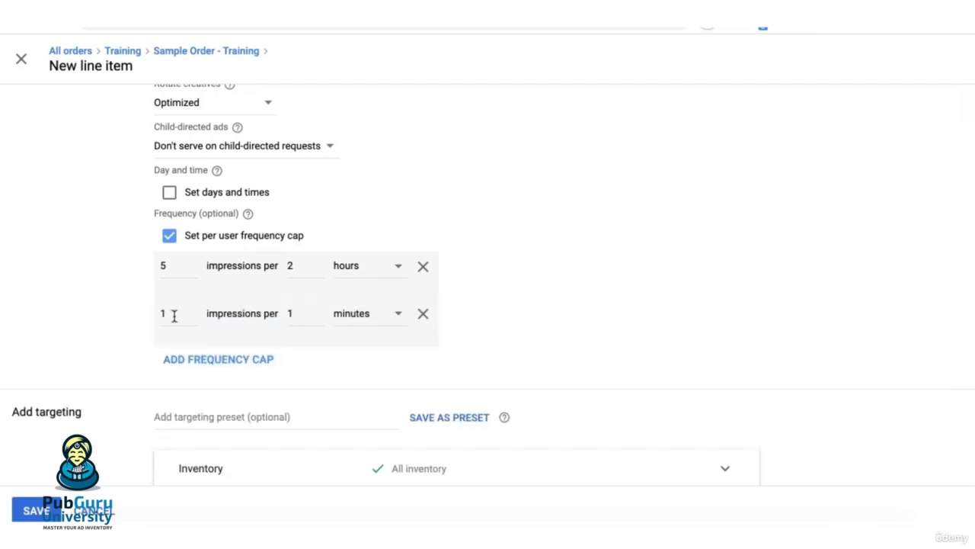
pyautogui.moveTo(174, 315); pyautogui.dragTo(145, 317)
pyautogui.write('20')
pyautogui.click(352, 319)
pyautogui.click(365, 384)
# Step: Search the geography targeting for "united" and include the United States as the targeted country
pyautogui.scroll(-3, 516, 331)
pyautogui.click(185, 460)
pyautogui.scroll(-2, 145, 438)
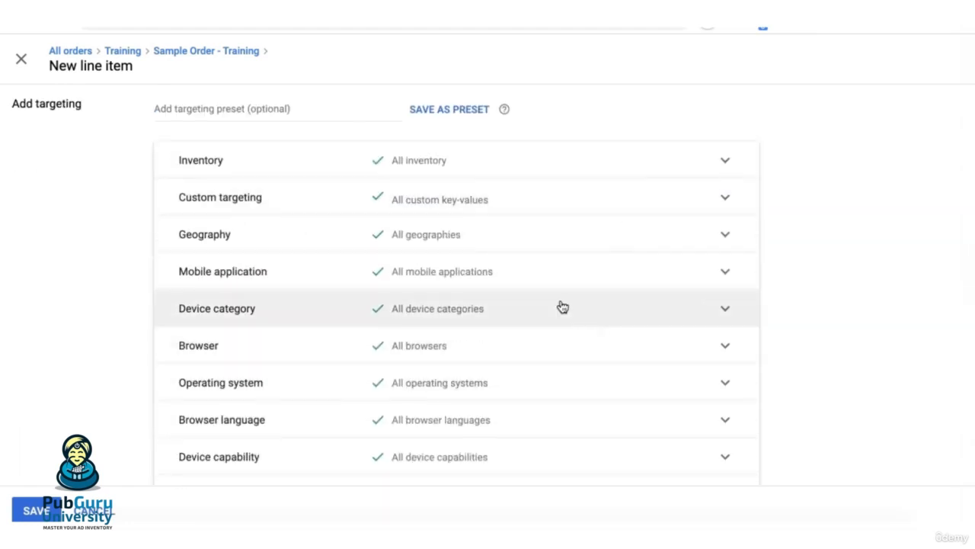
pyautogui.click(438, 246)
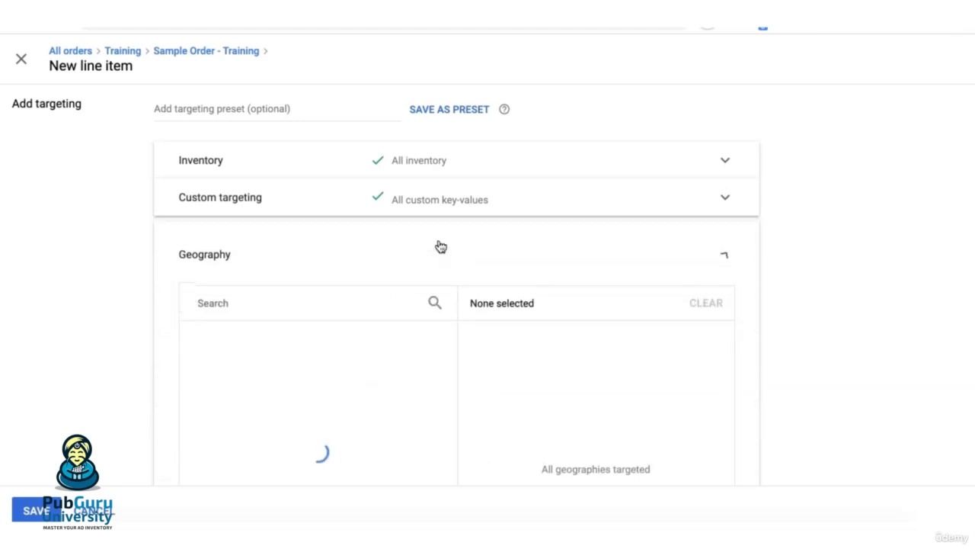
pyautogui.click(222, 309)
pyautogui.write('united')
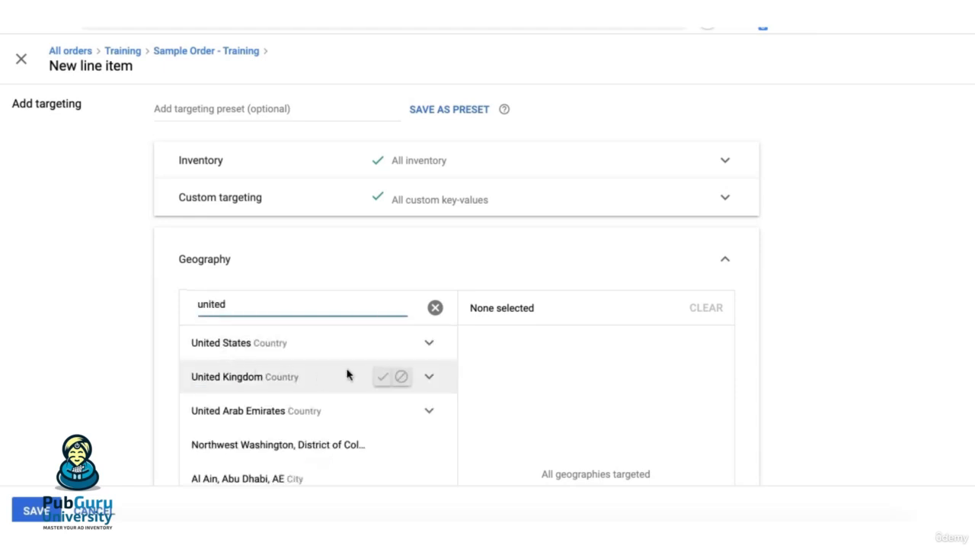
pyautogui.click(401, 342)
pyautogui.scroll(-1, 705, 267)
pyautogui.click(725, 180)
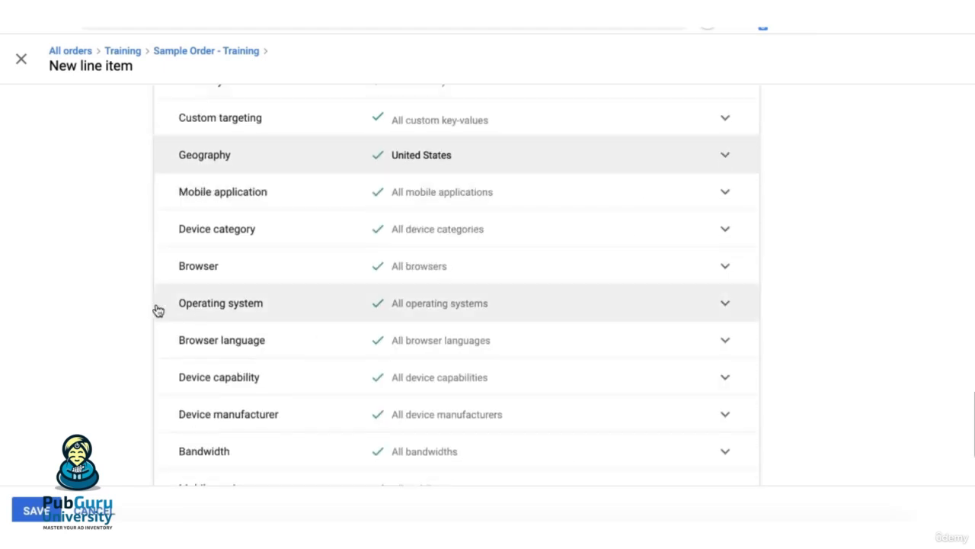
# Step: Remove the United States inclusion from the geography targeting, search for "united" and exclude the United States instead
pyautogui.scroll(2, 157, 309)
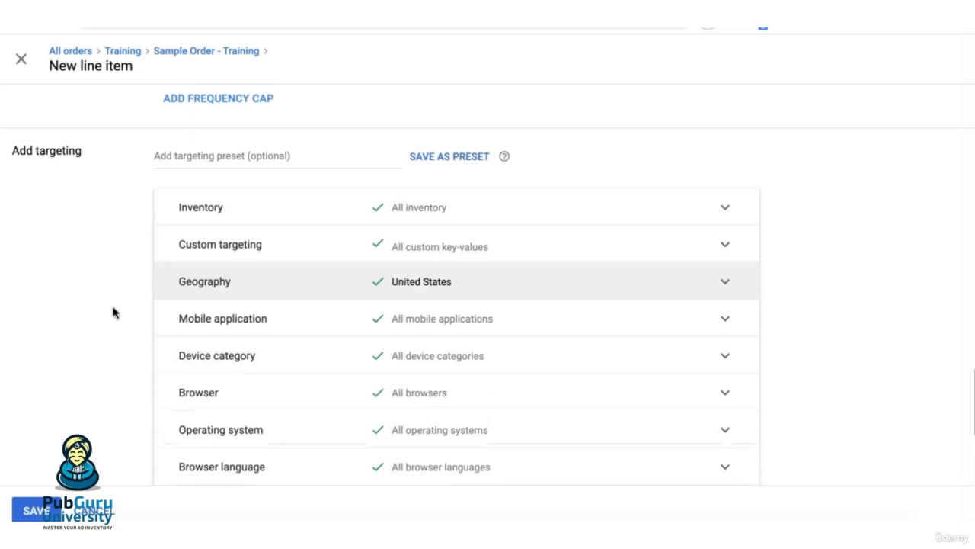
pyautogui.click(515, 301)
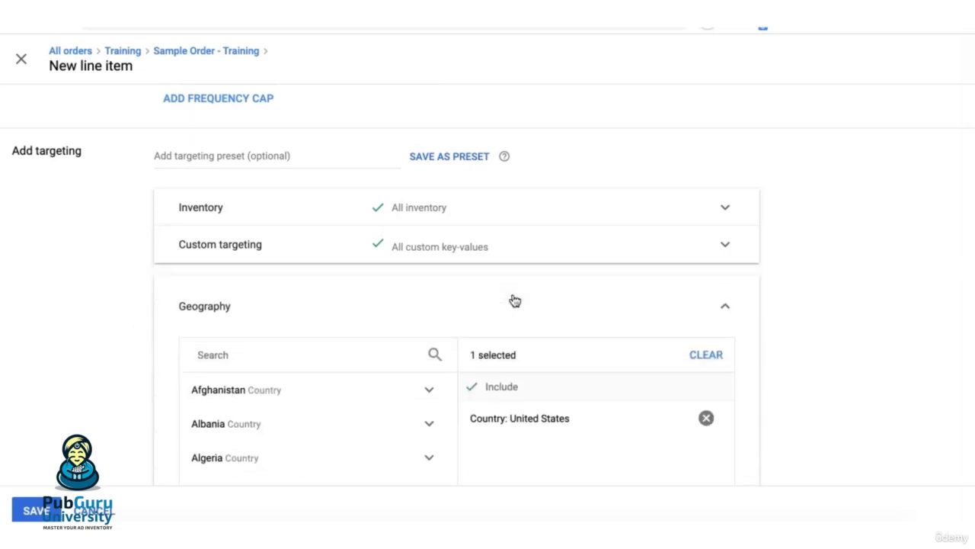
pyautogui.scroll(-1, 514, 300)
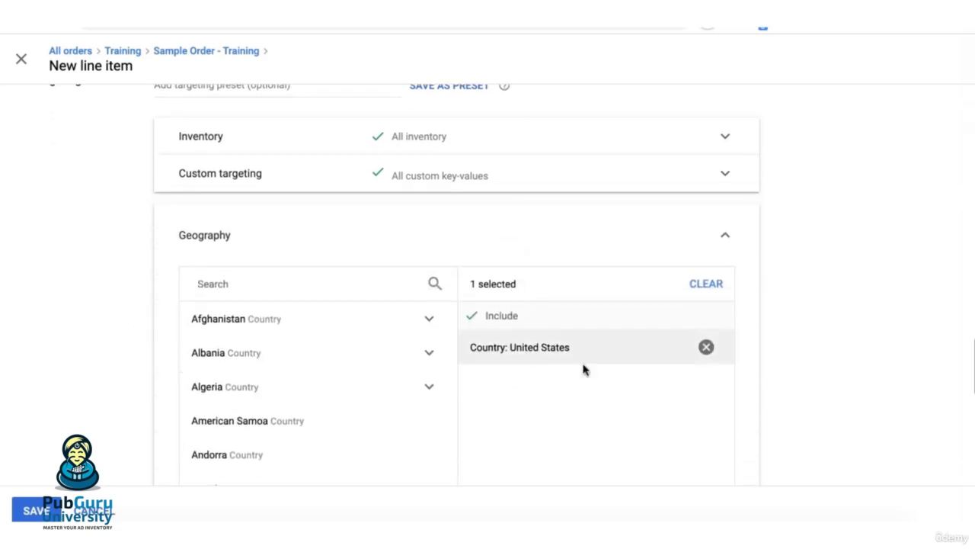
pyautogui.click(706, 348)
pyautogui.click(252, 283)
pyautogui.write('united')
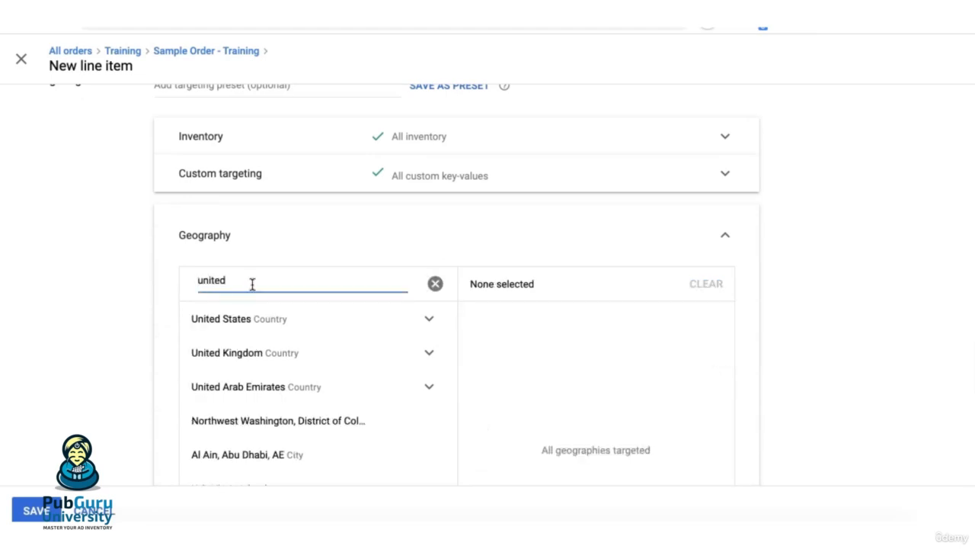
pyautogui.moveTo(374, 331)
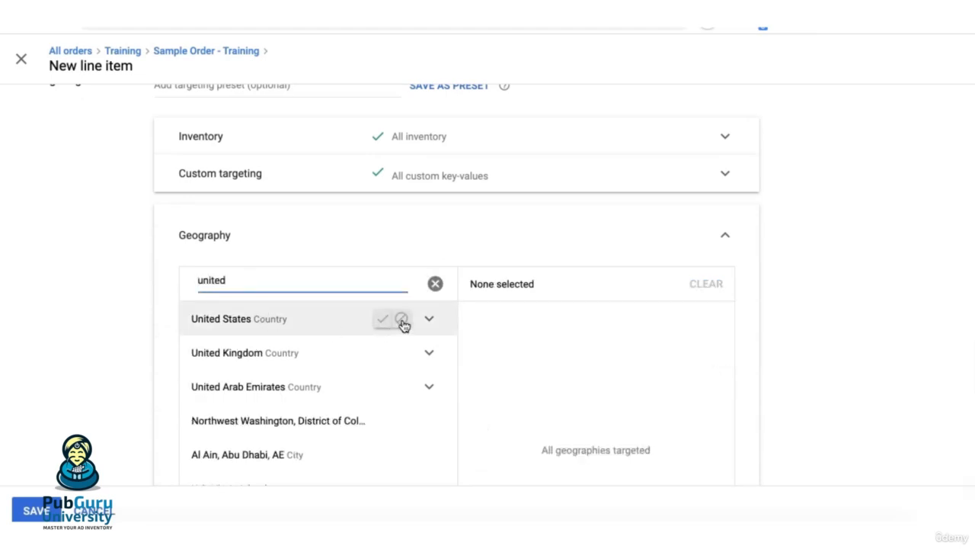
pyautogui.click(402, 318)
pyautogui.click(724, 235)
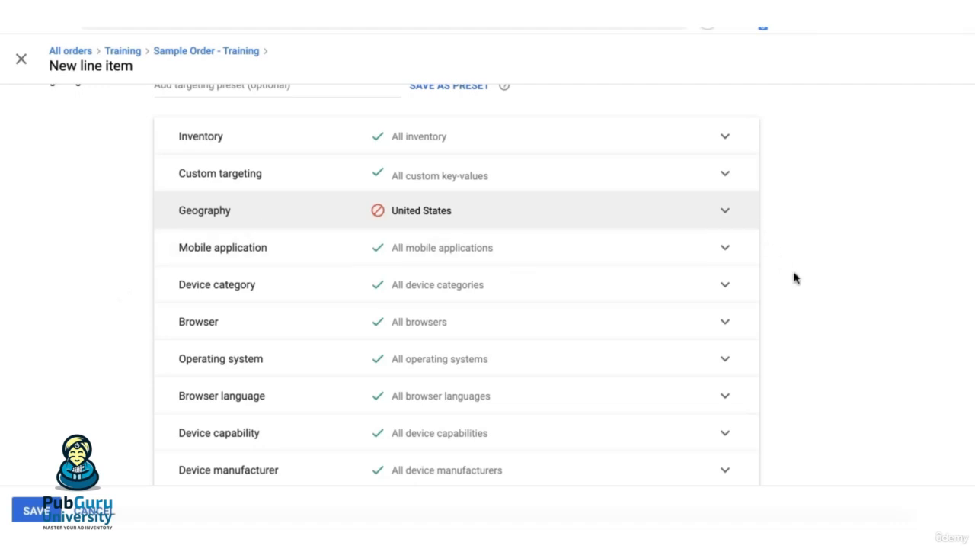
pyautogui.scroll(-15, 81, 292)
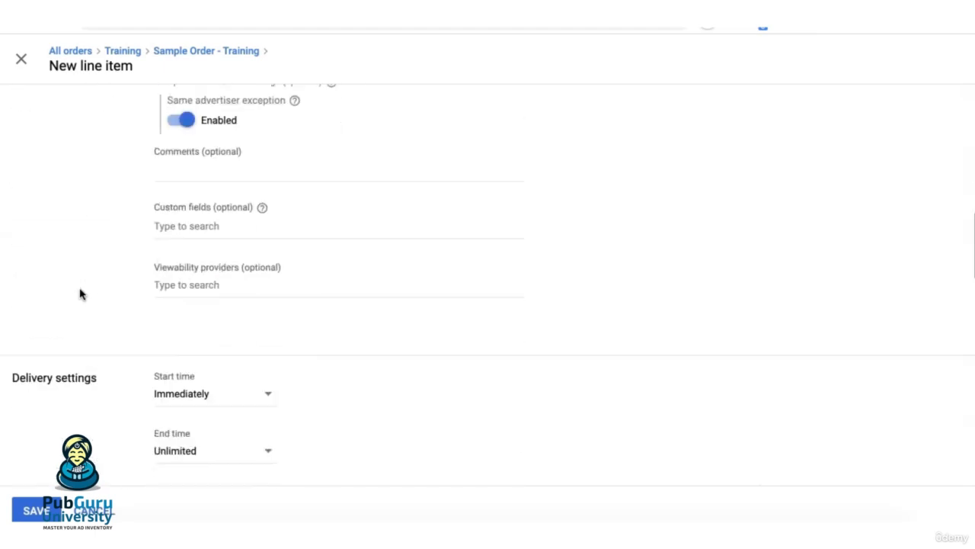
pyautogui.scroll(-12, 81, 291)
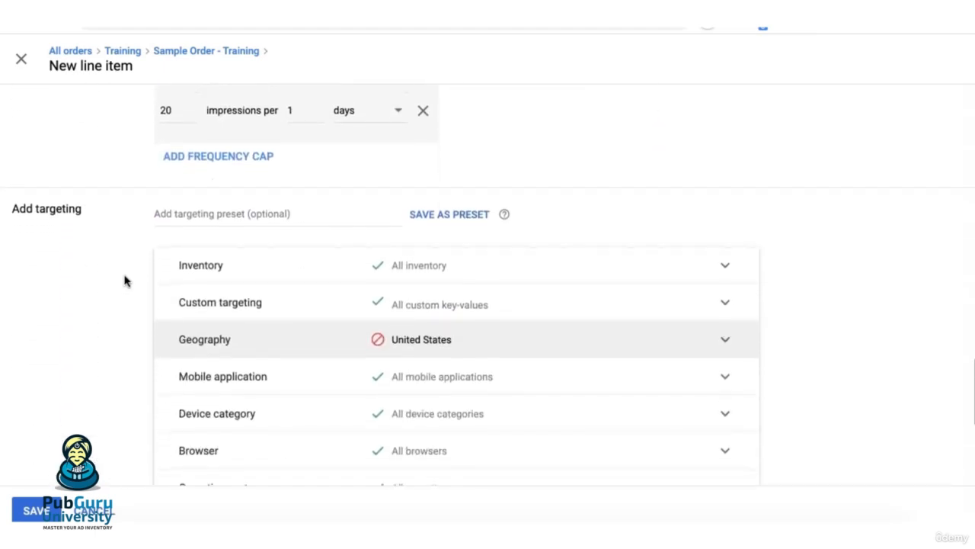
pyautogui.scroll(-5, 127, 283)
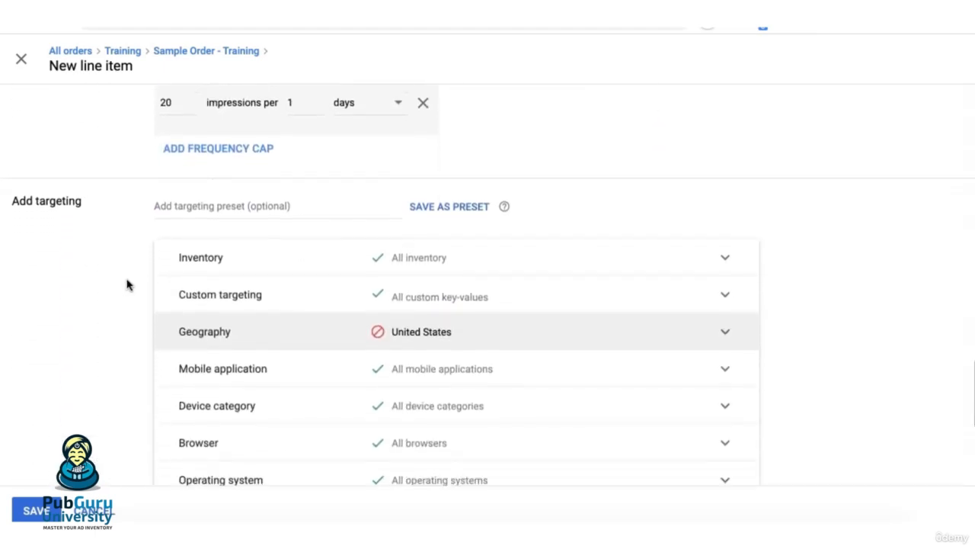